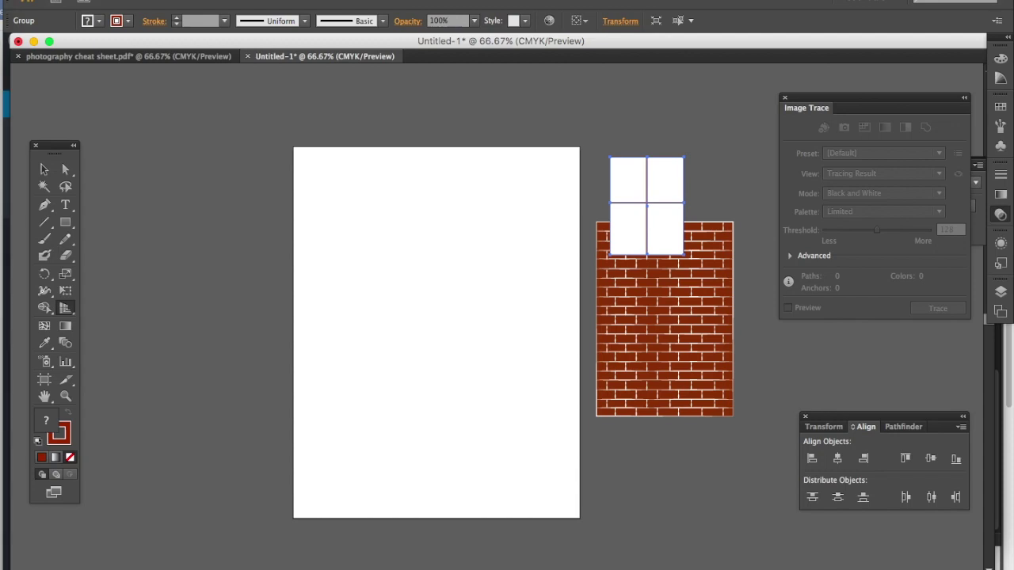
Turn on the two-point perspective grid from View > Perspective Grid > Show Grid.
left_click(333, 0)
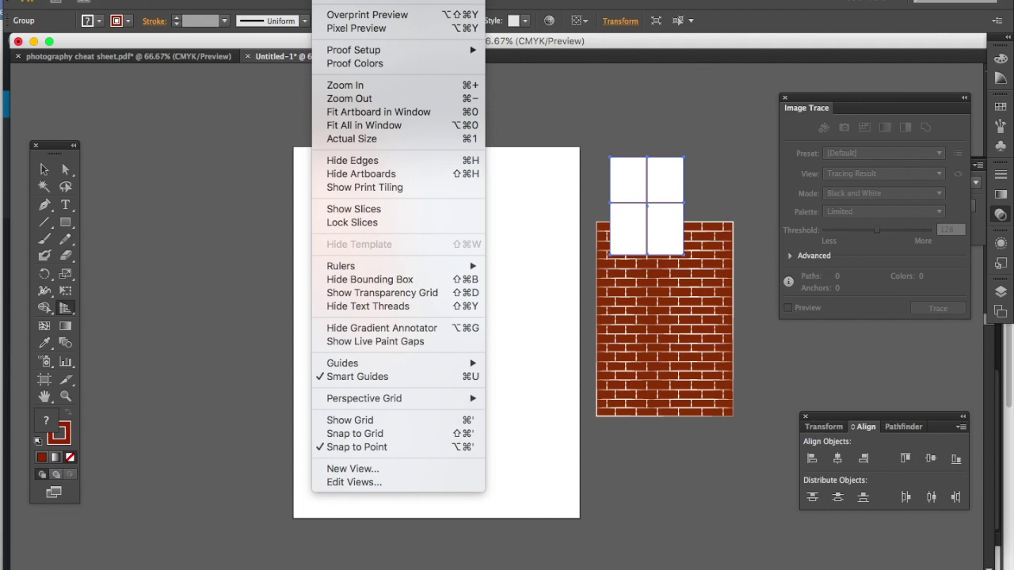
mouse_move(356, 401)
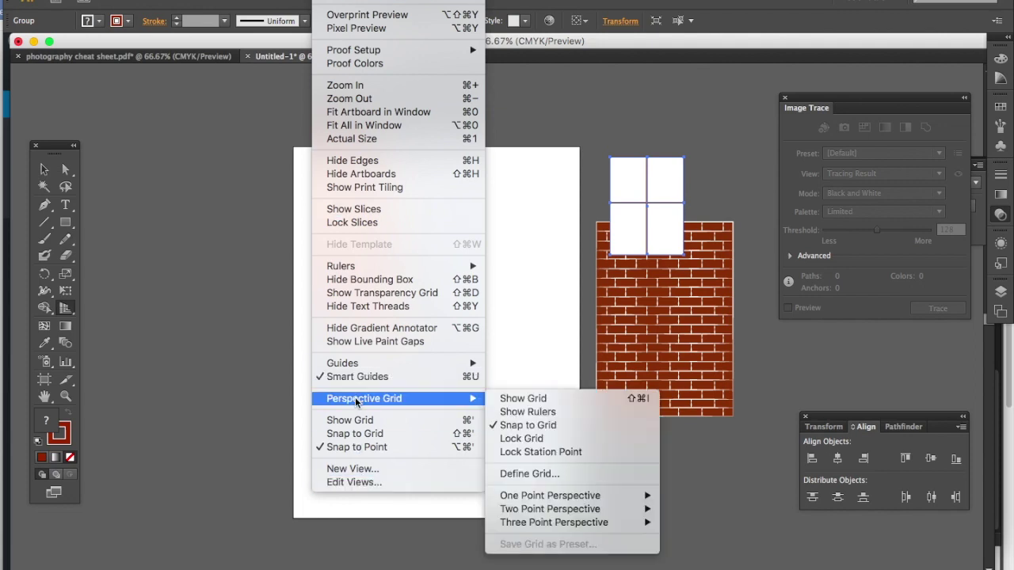
mouse_move(596, 499)
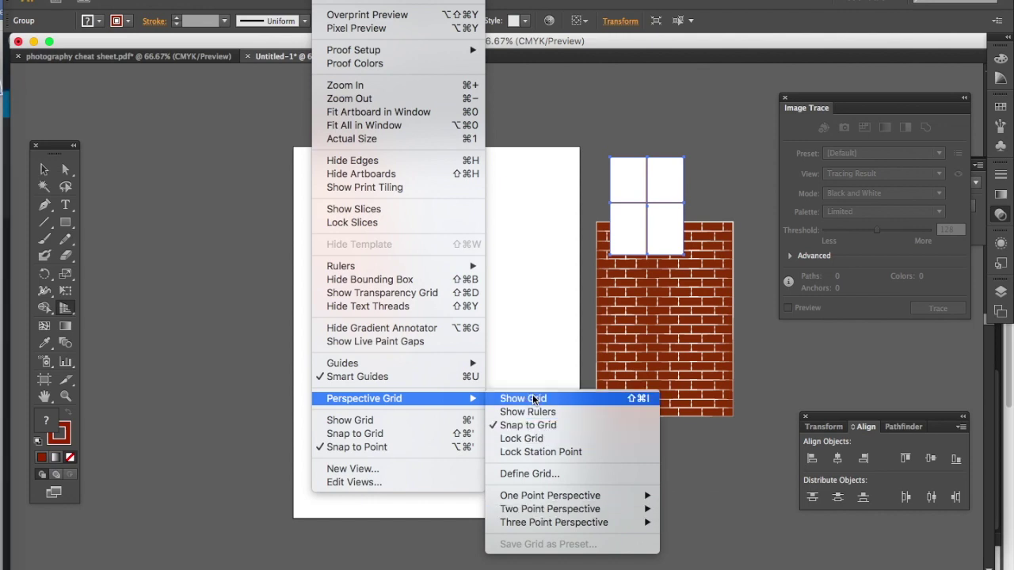
left_click(534, 399)
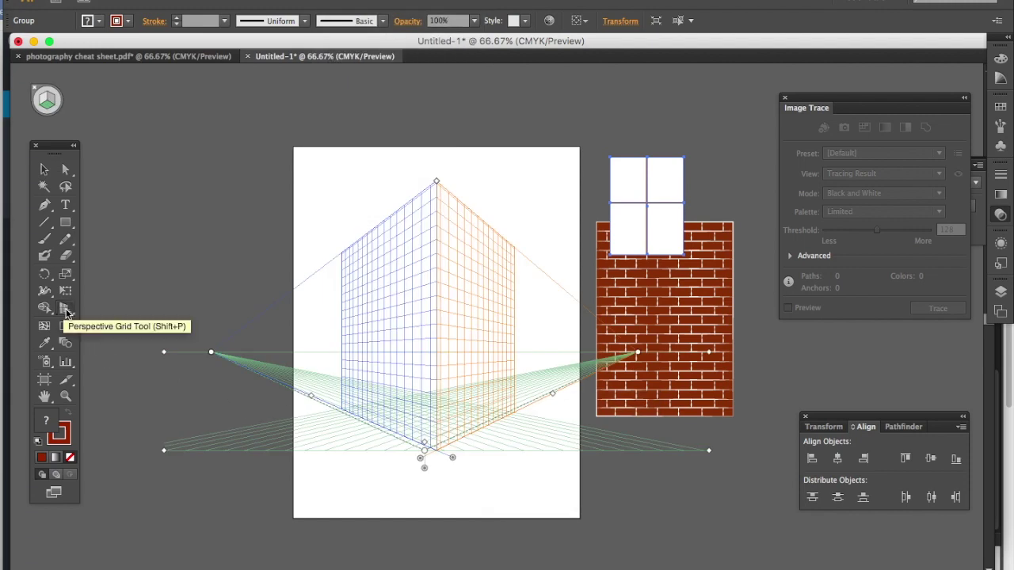
Drag both vanishing points outward, adjust the top wall handle, and raise the horizon line.
left_click(67, 311)
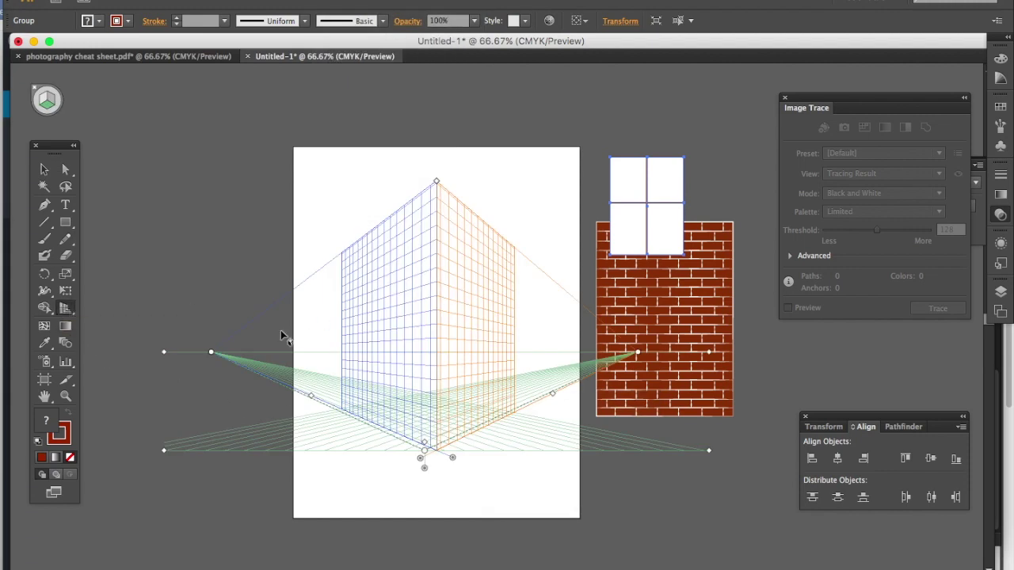
left_click_drag(212, 352, 180, 352)
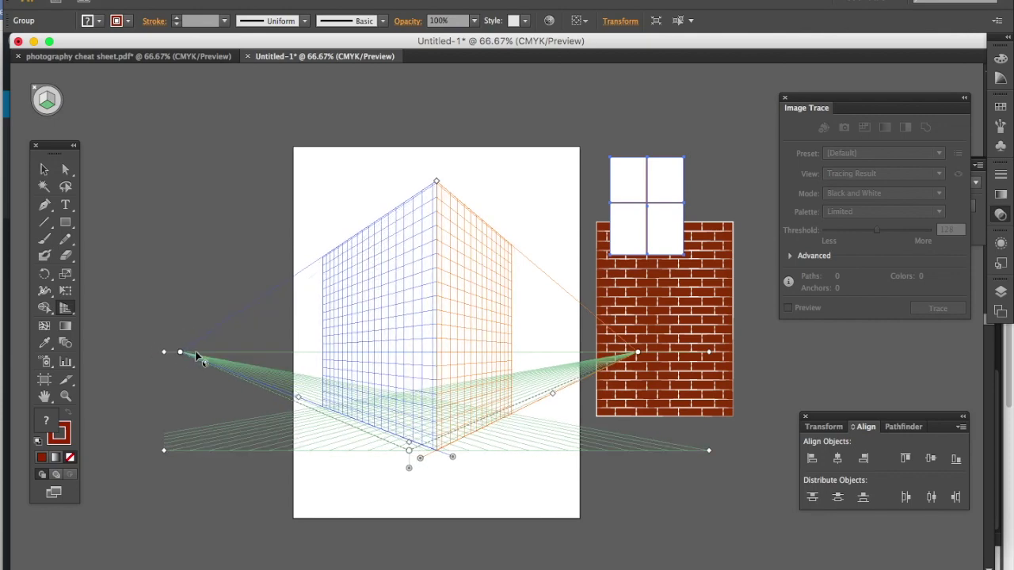
left_click(638, 354)
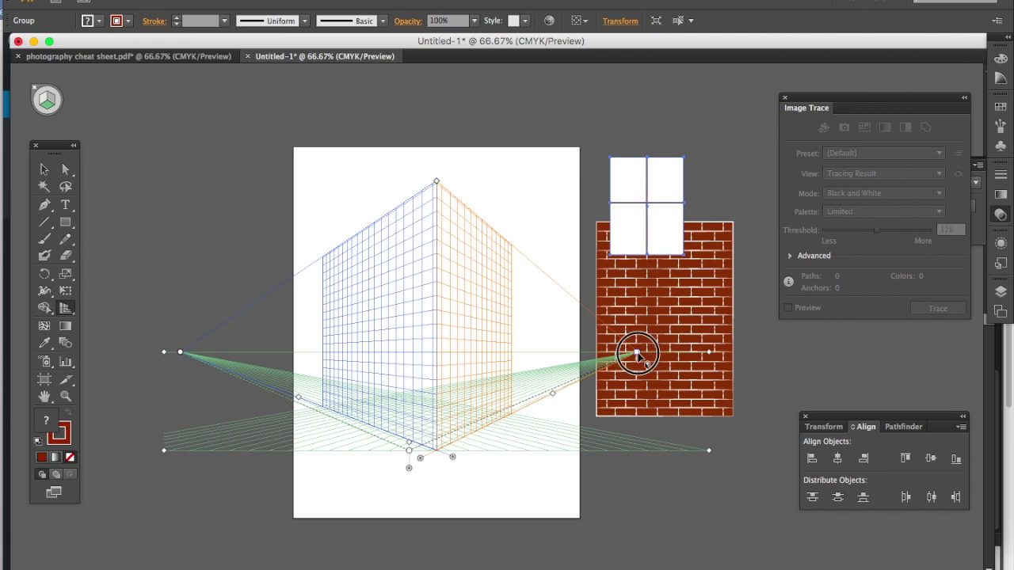
left_click_drag(638, 353, 673, 352)
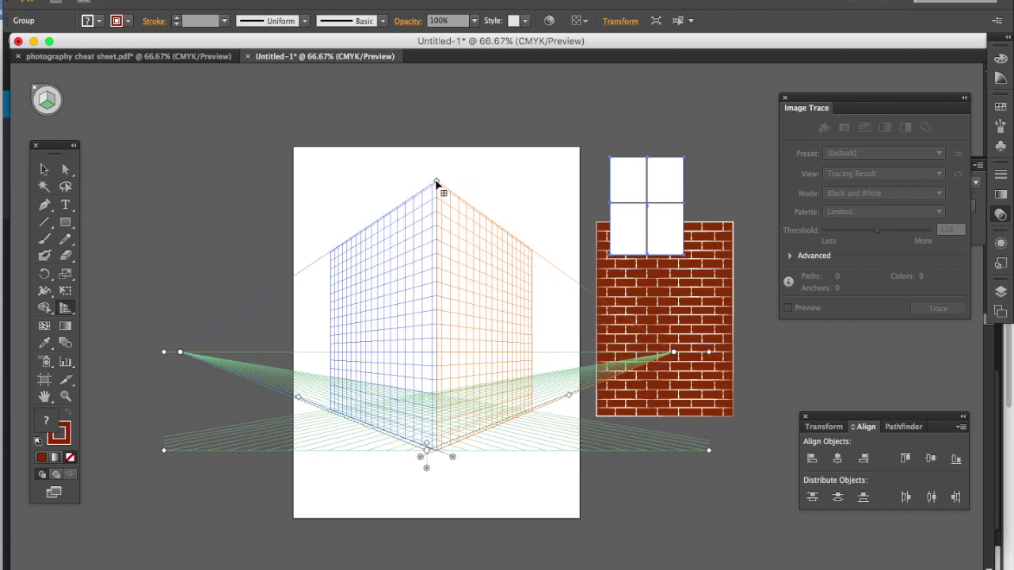
mouse_move(436, 184)
left_mouse_down()
mouse_move(423, 301)
mouse_move(429, 166)
left_mouse_up()
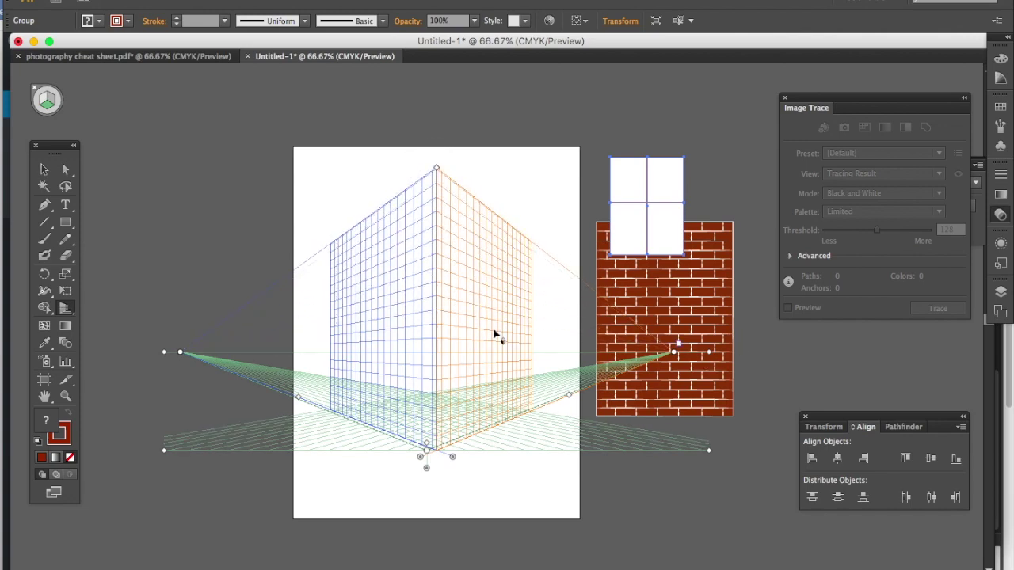
mouse_move(164, 352)
left_mouse_down()
mouse_move(164, 242)
mouse_move(169, 534)
mouse_move(181, 380)
mouse_move(167, 333)
mouse_move(167, 342)
left_mouse_up()
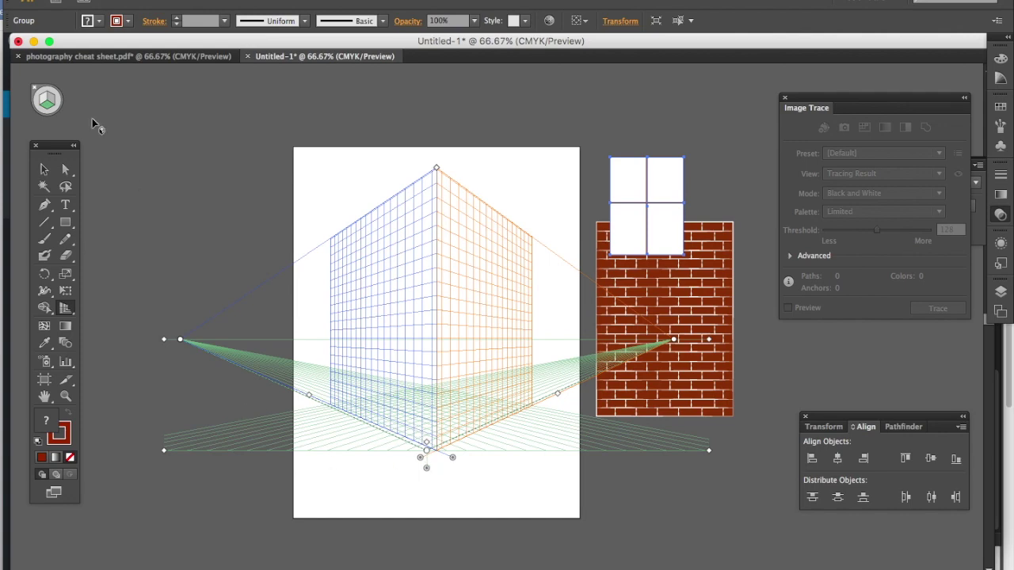
Set the left grid plane as active using the Plane Switching Widget.
left_click(45, 103)
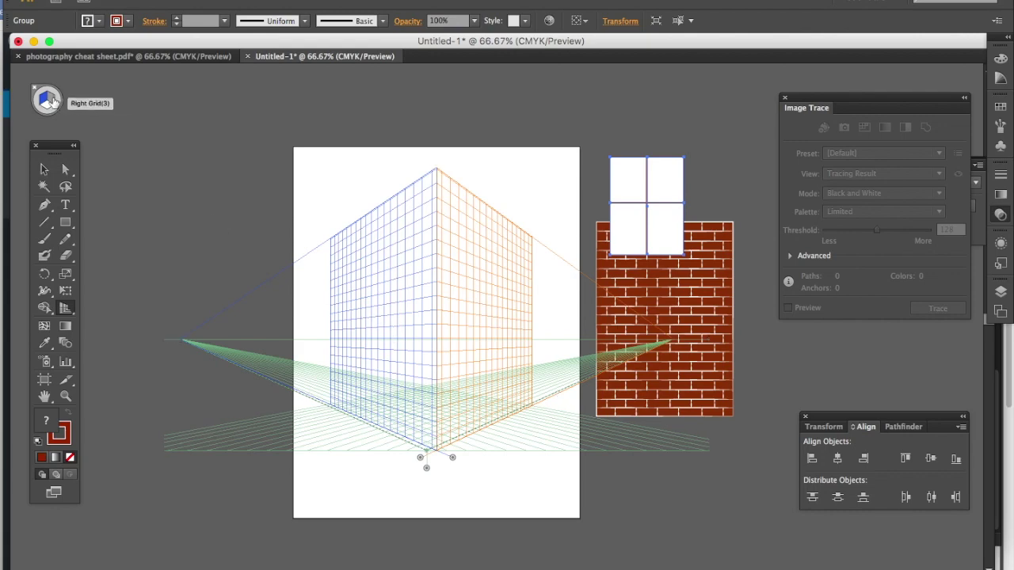
left_click(53, 100)
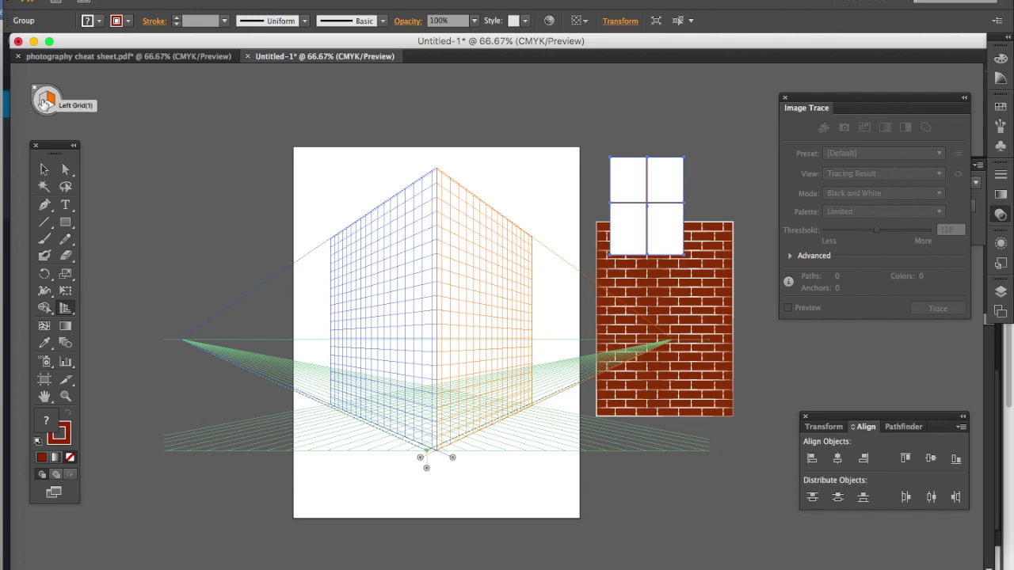
left_click(43, 103)
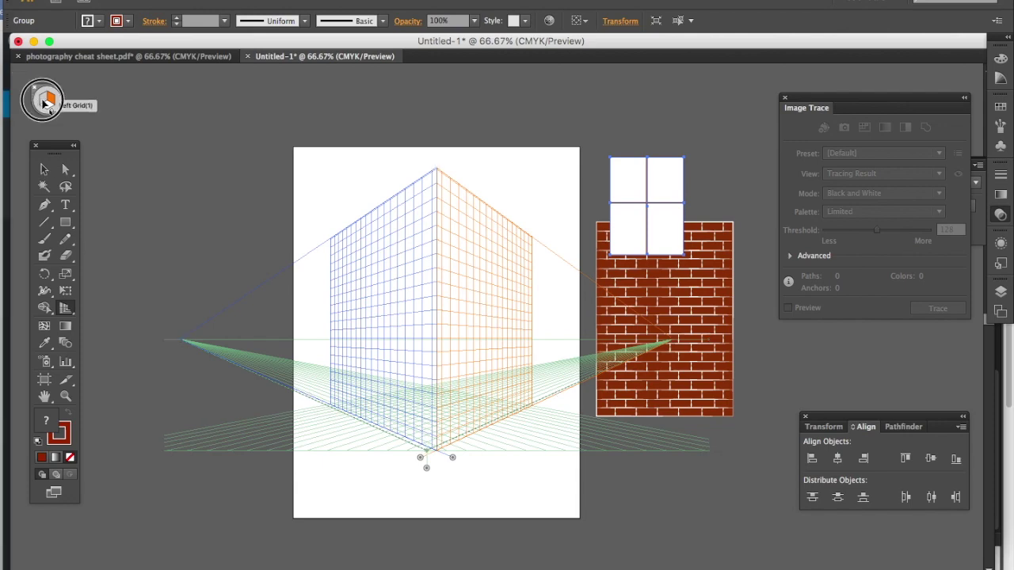
Draw the left wall rectangle on the left perspective plane with the Rectangle Tool.
left_click(66, 227)
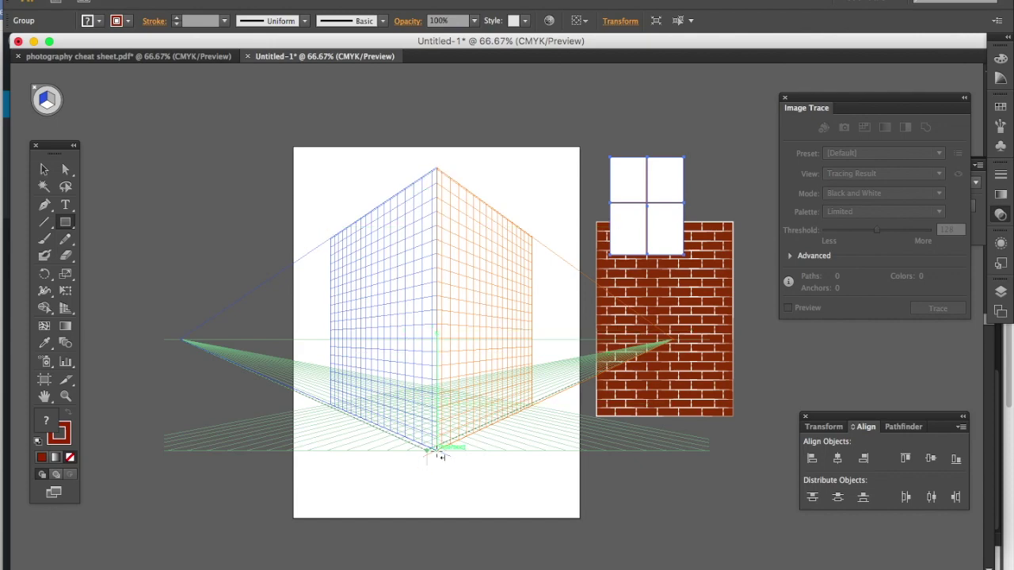
left_click_drag(435, 451, 332, 244)
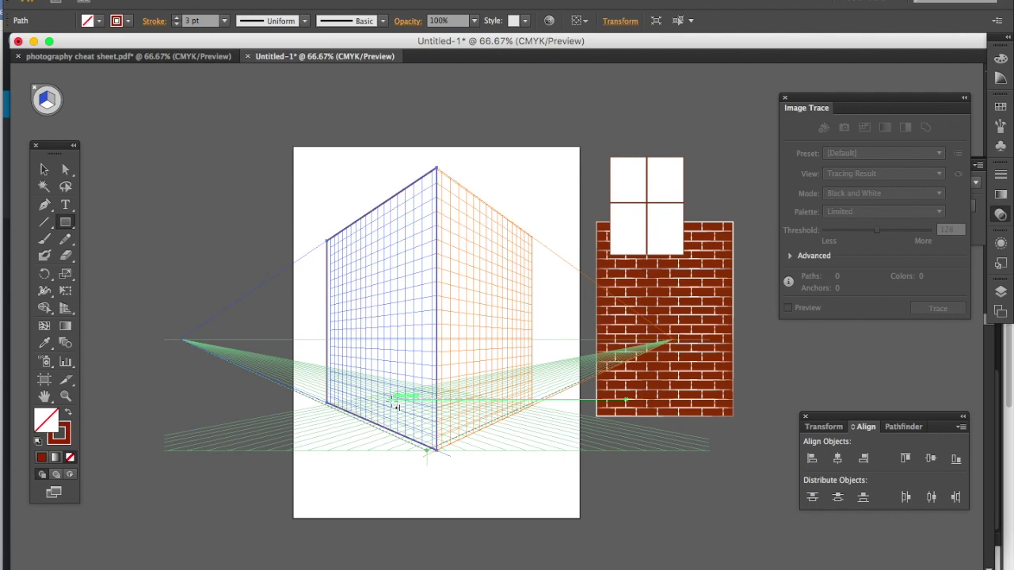
Swap fill and stroke so the left wall is solid dark red with no outline.
key("super+shift+i")
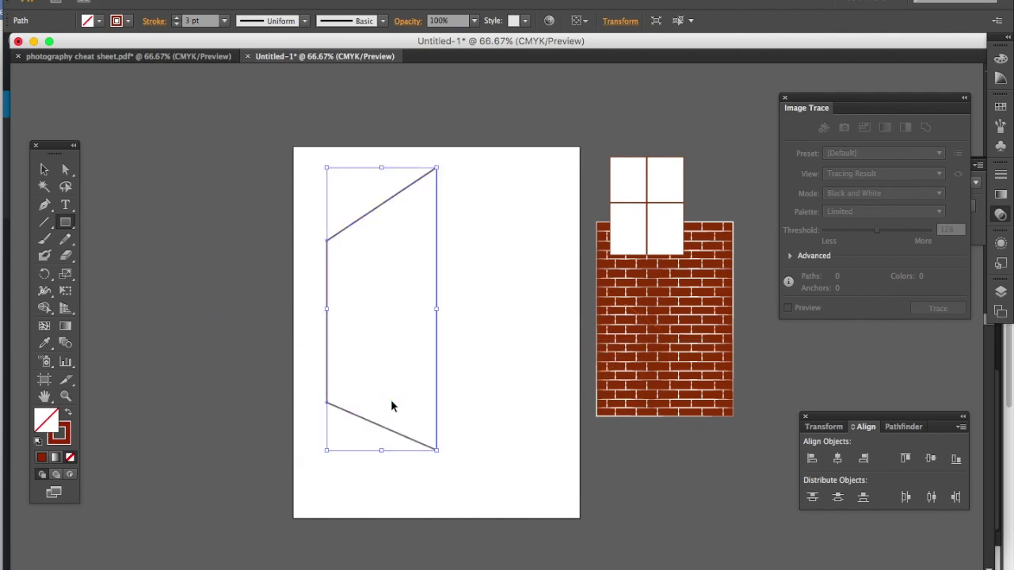
key("super+shift+i")
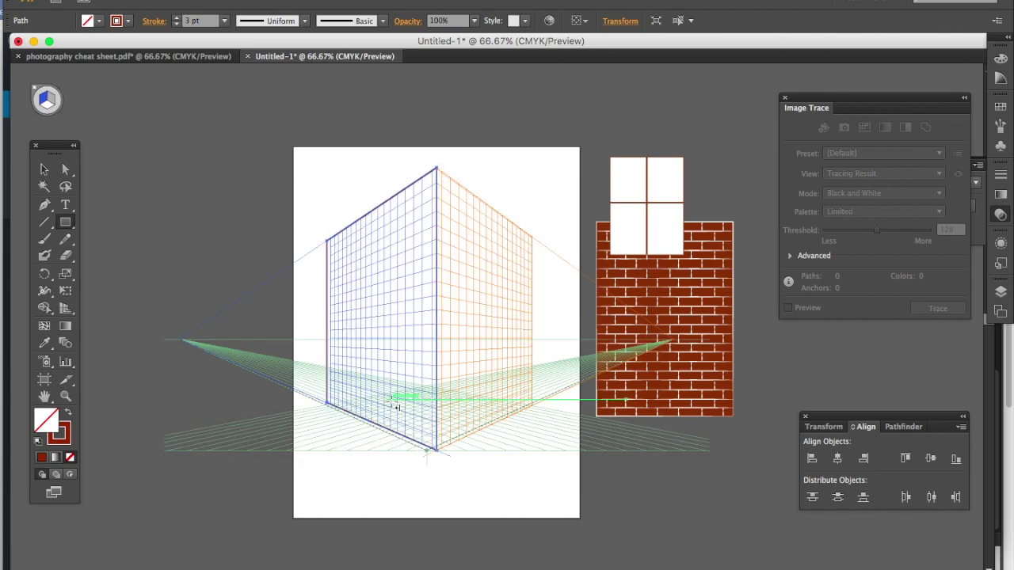
left_click(68, 415)
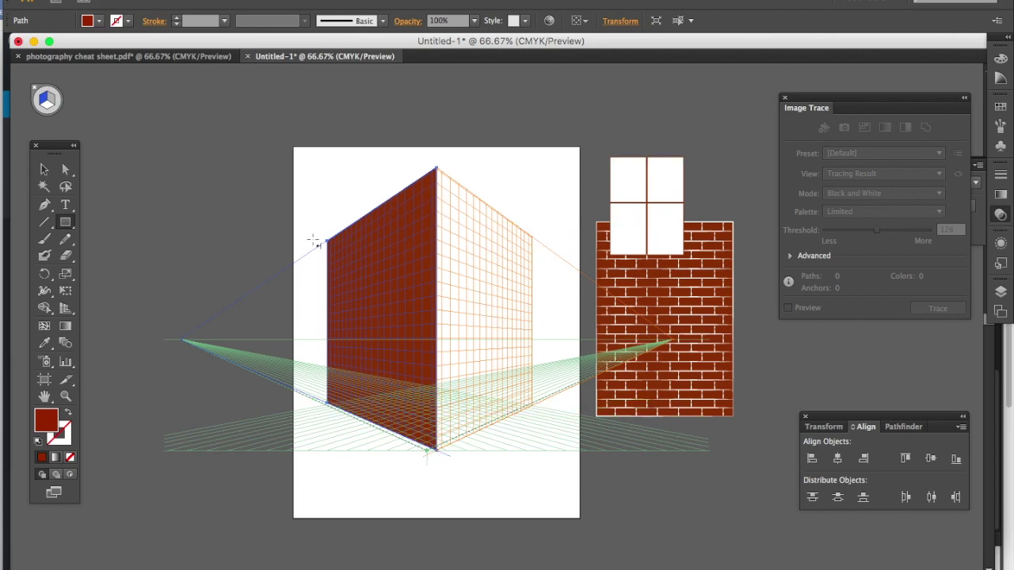
left_click(67, 224)
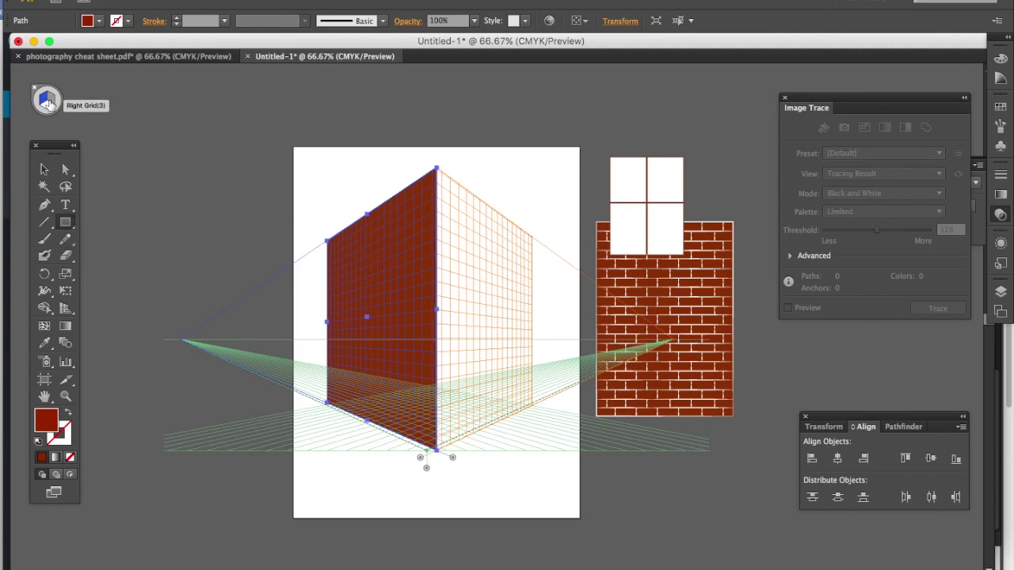
left_click(48, 101)
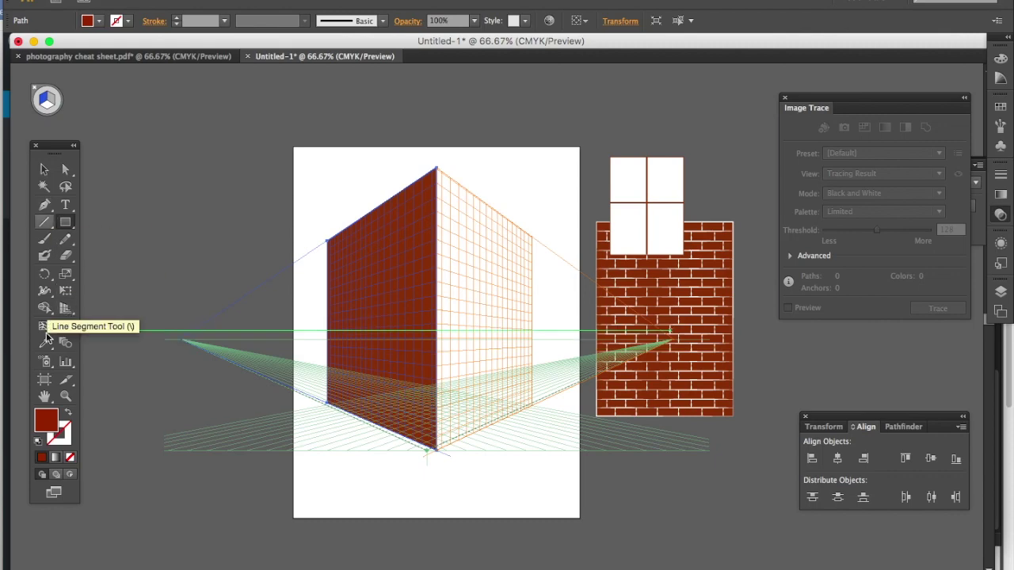
Activate the right grid plane and choose the Perspective Selection Tool.
left_click(67, 308)
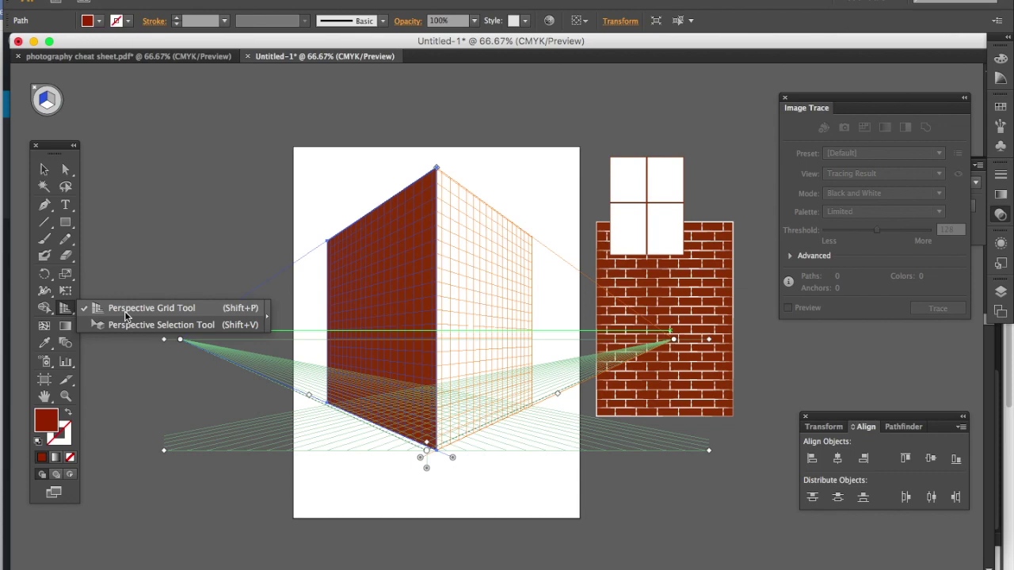
left_click(67, 310)
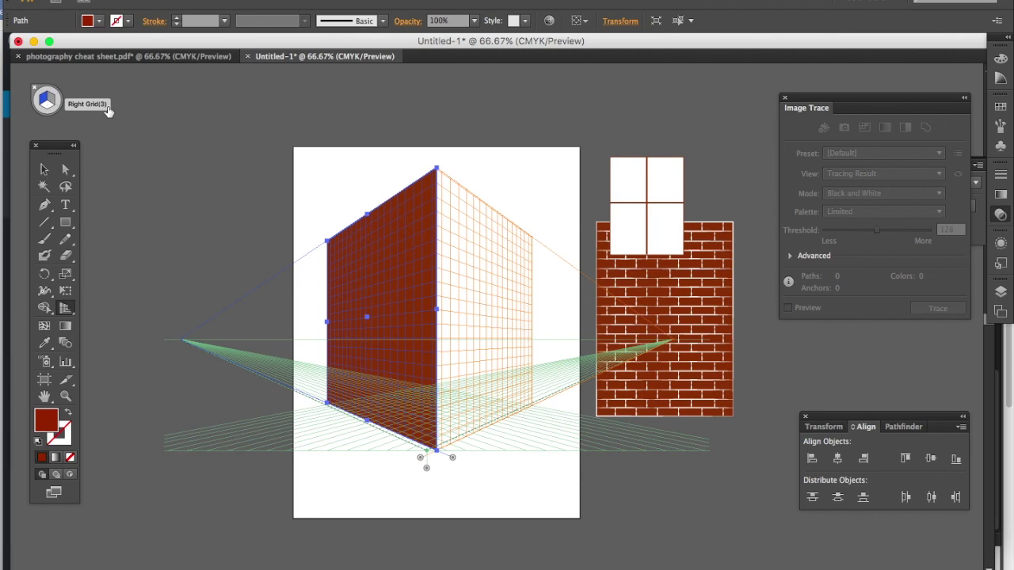
left_click(582, 362)
left_click(51, 101)
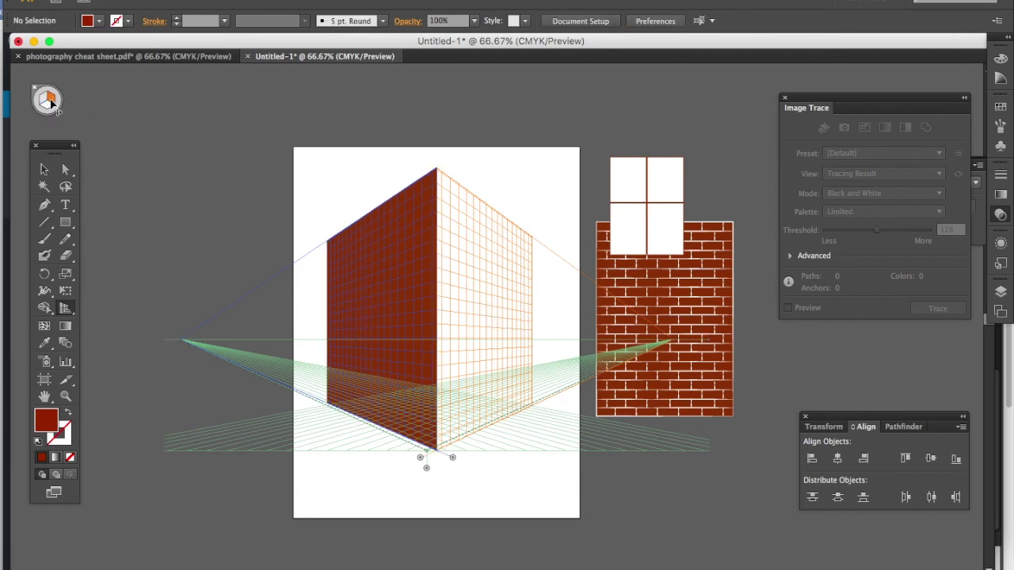
left_click(65, 310)
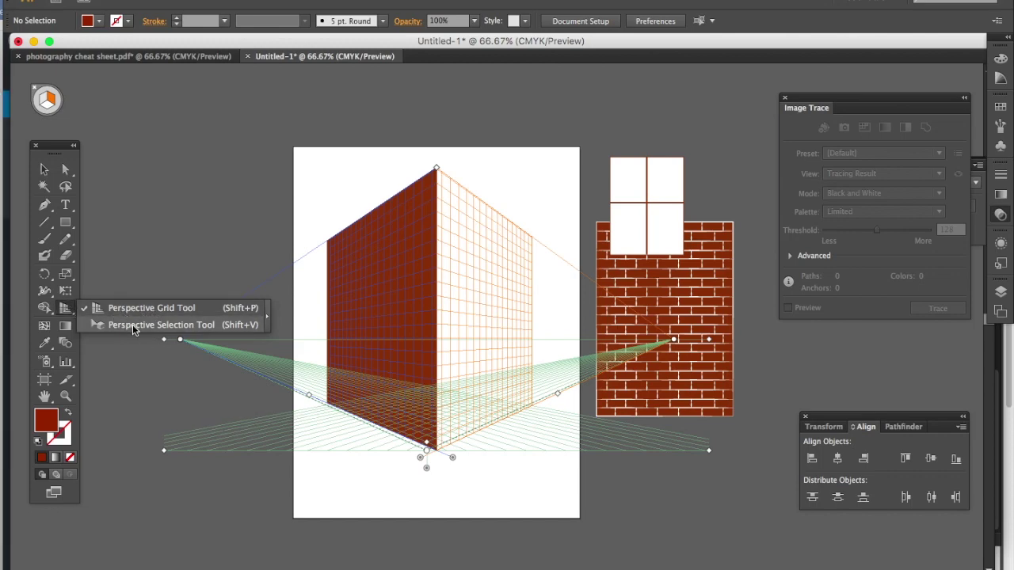
left_click(132, 324)
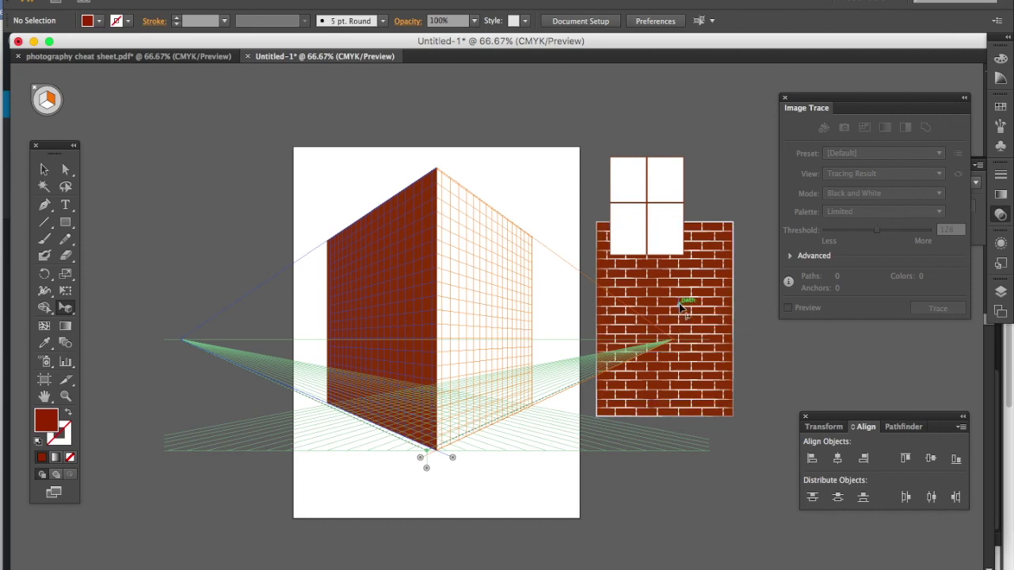
Drag the brick wall onto the right plane, stretch it over the side, and hide the grid.
left_click_drag(684, 307, 483, 344)
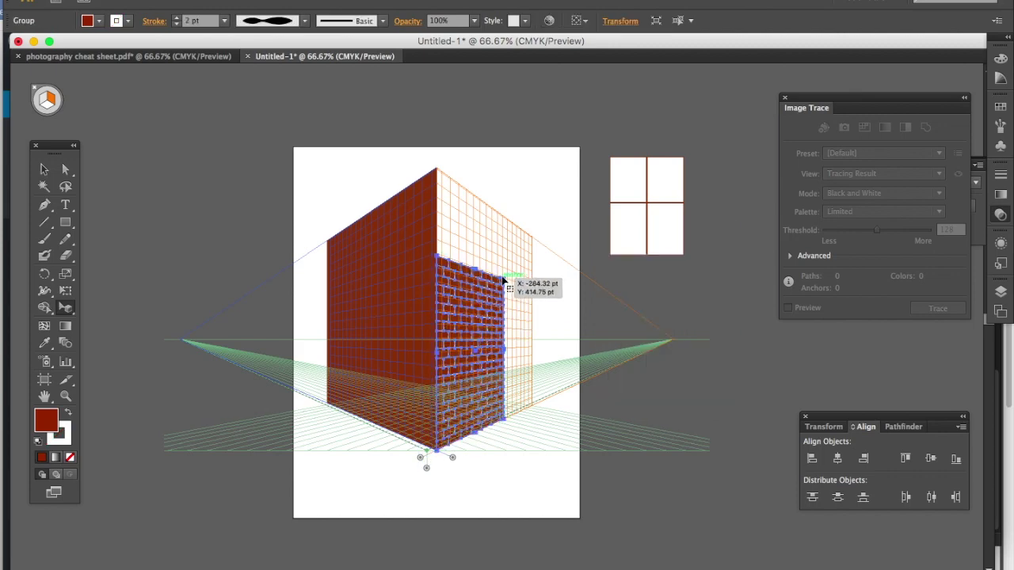
left_click_drag(504, 278, 553, 255)
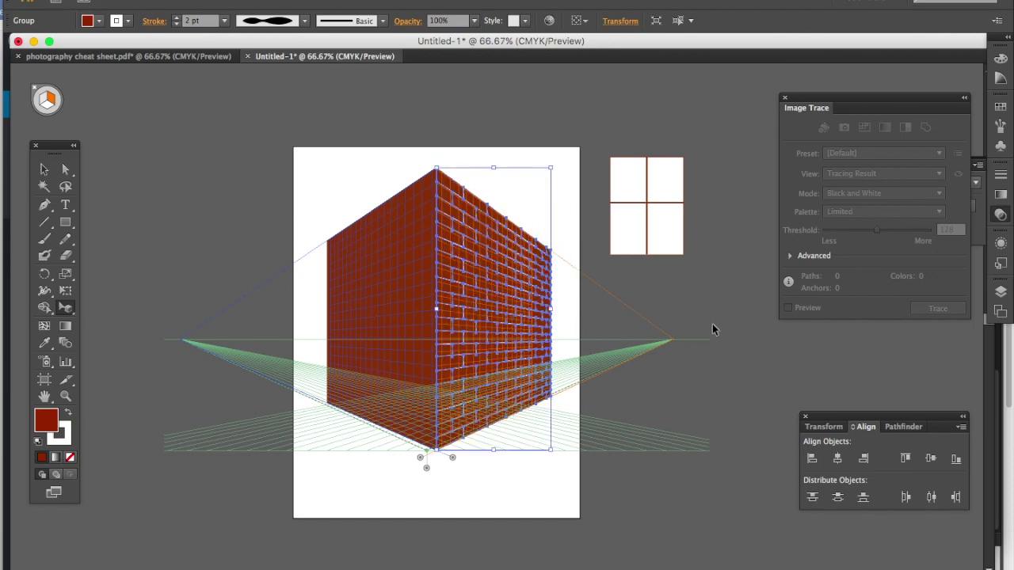
key("super+shift+i")
Place the four-pane window onto the brick right wall in perspective, then deselect it.
left_click(701, 378)
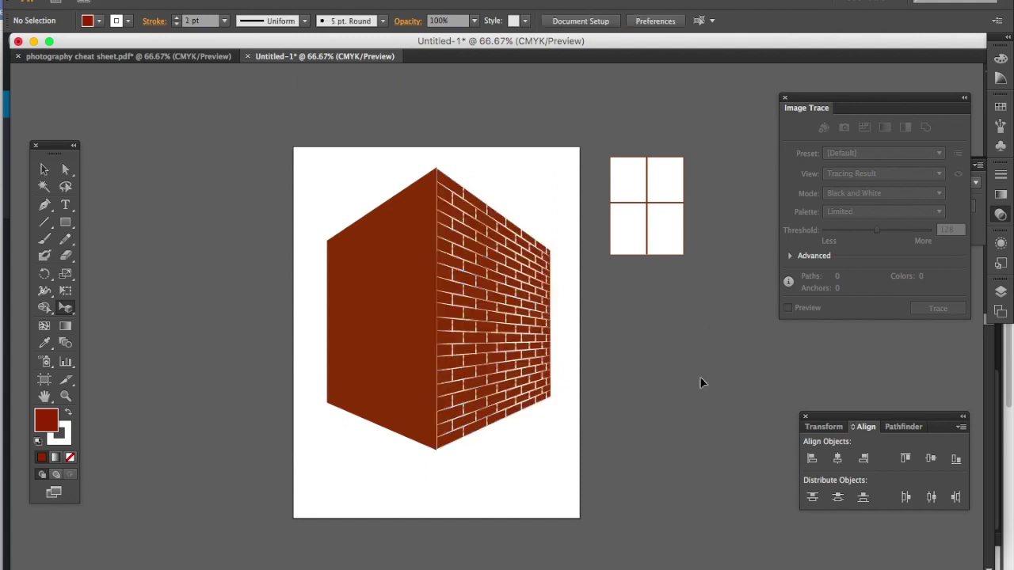
key("super+shift+i")
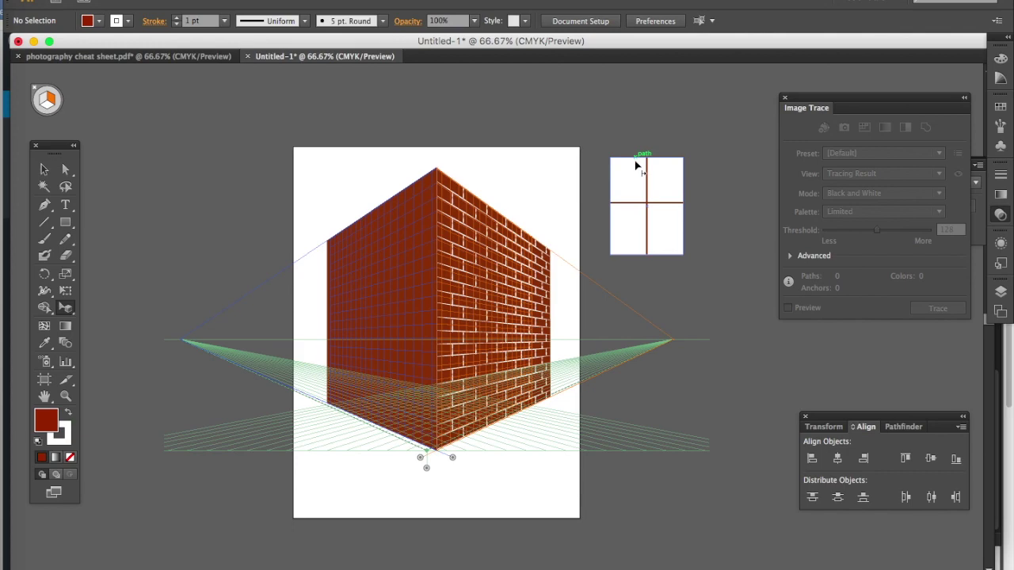
left_click_drag(637, 181, 493, 252)
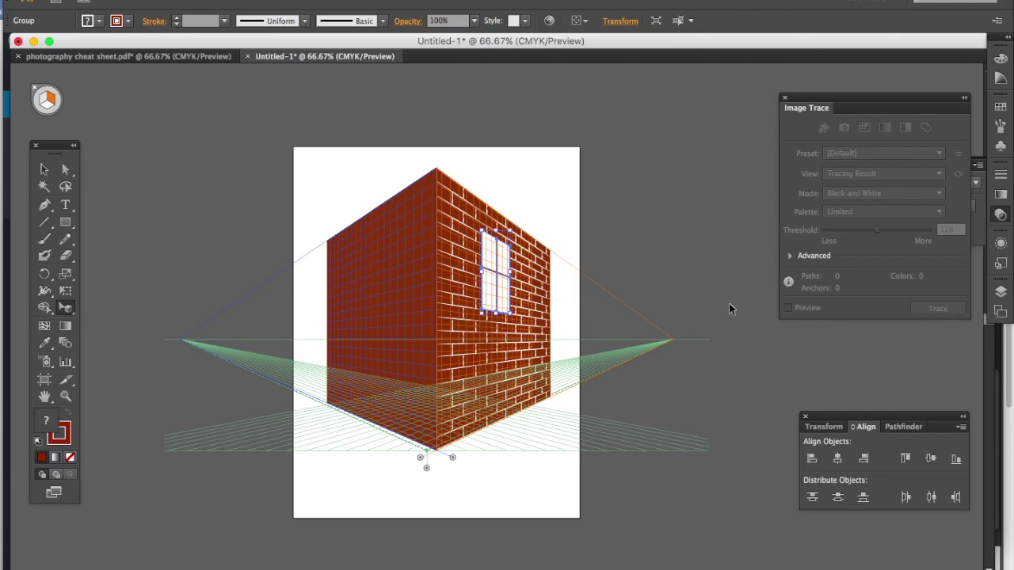
key("super+shift+i")
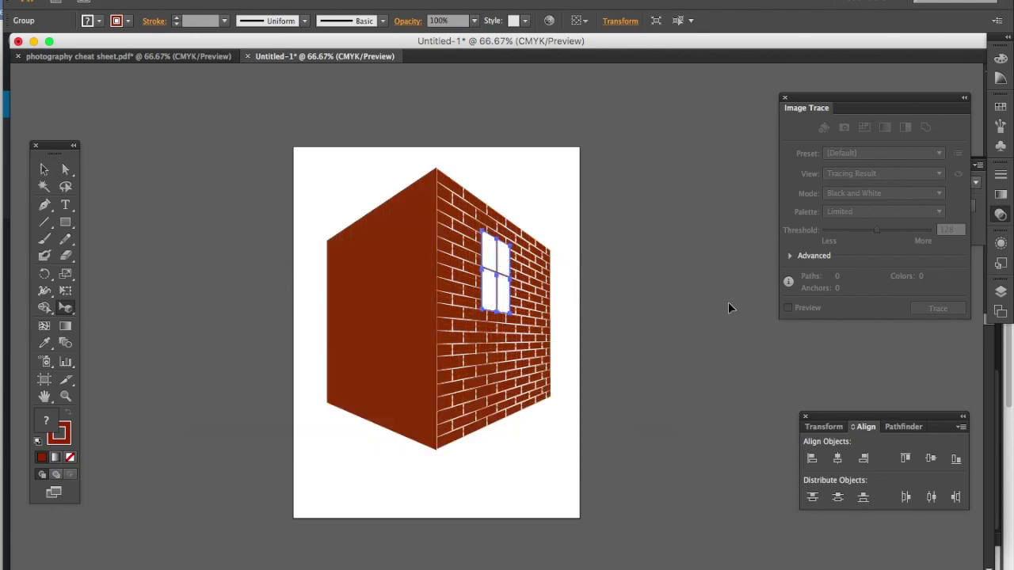
left_click(728, 301)
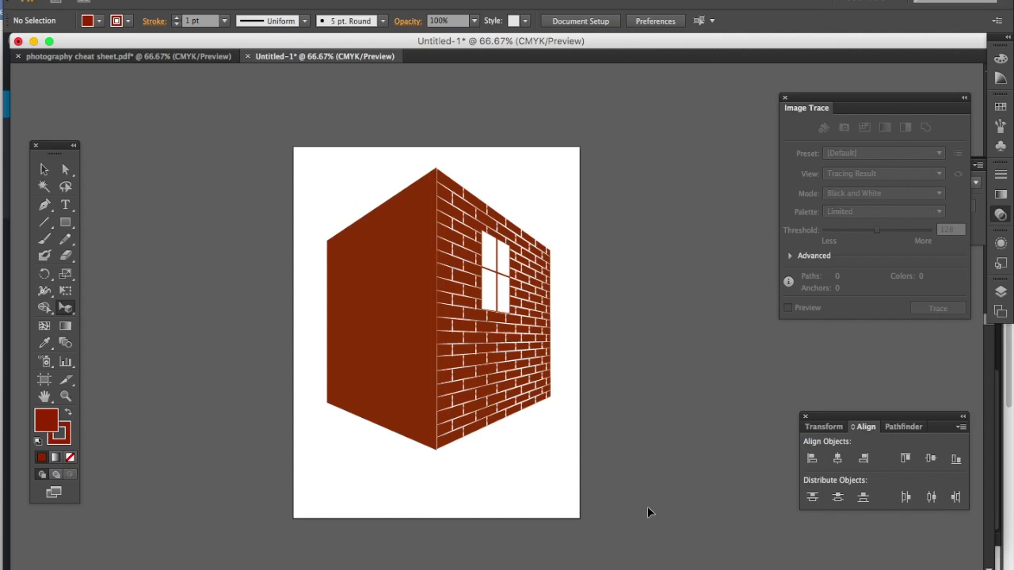
key("shift+p")
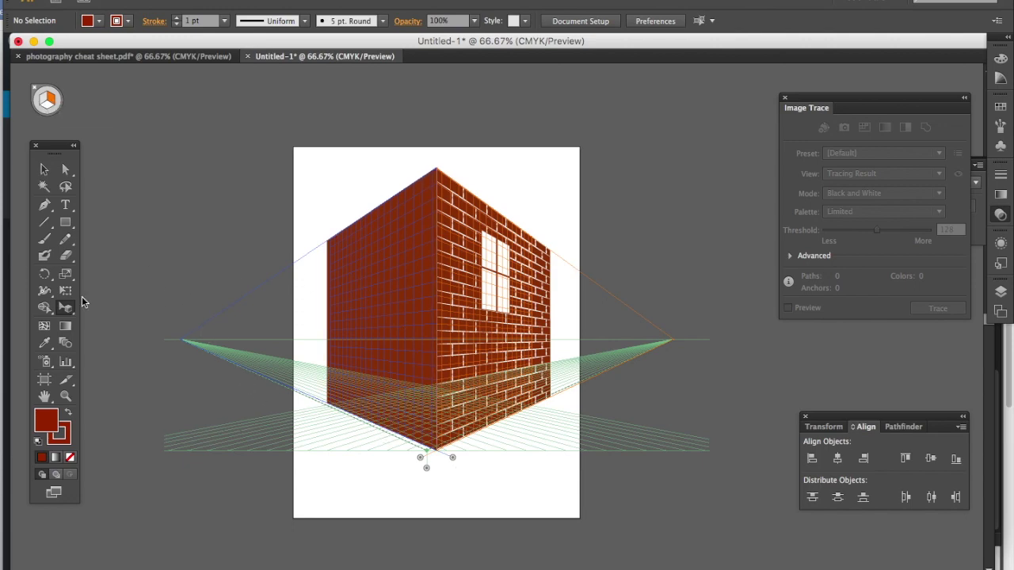
Pick the Perspective Grid Tool and make the floor the active drawing plane.
left_click_drag(66, 307, 118, 308)
left_click(46, 103)
left_click(66, 223)
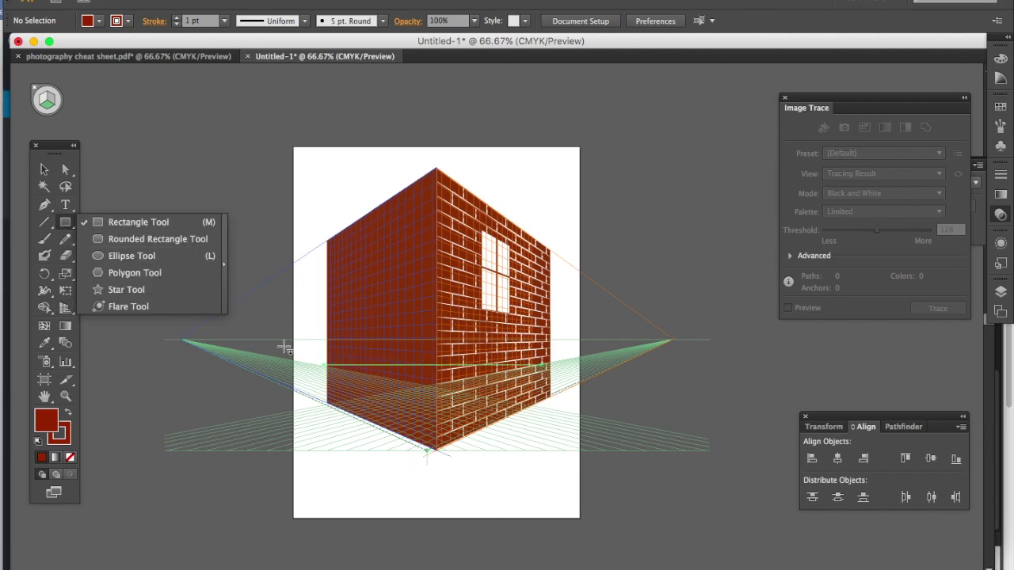
Draw a stroke-less white-to-black gradient rectangle on the floor from the cube's base toward the lower left.
left_click(137, 222)
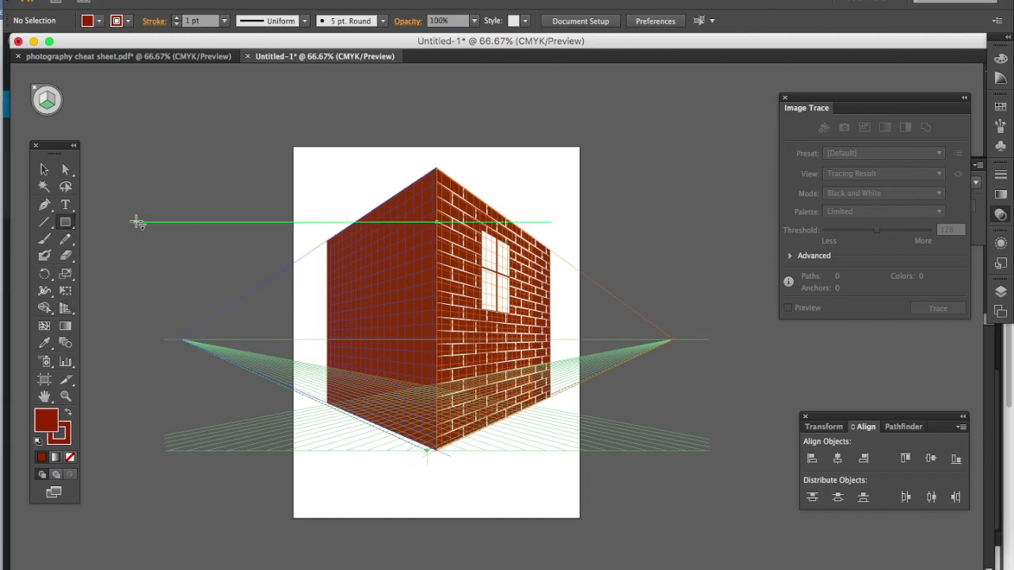
left_click(61, 432)
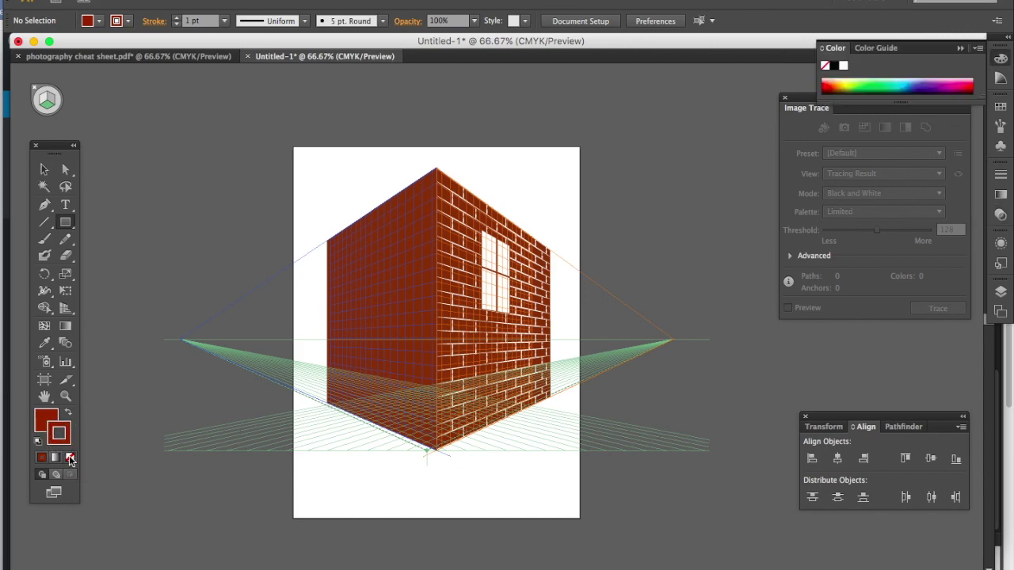
left_click(70, 458)
left_click(44, 419)
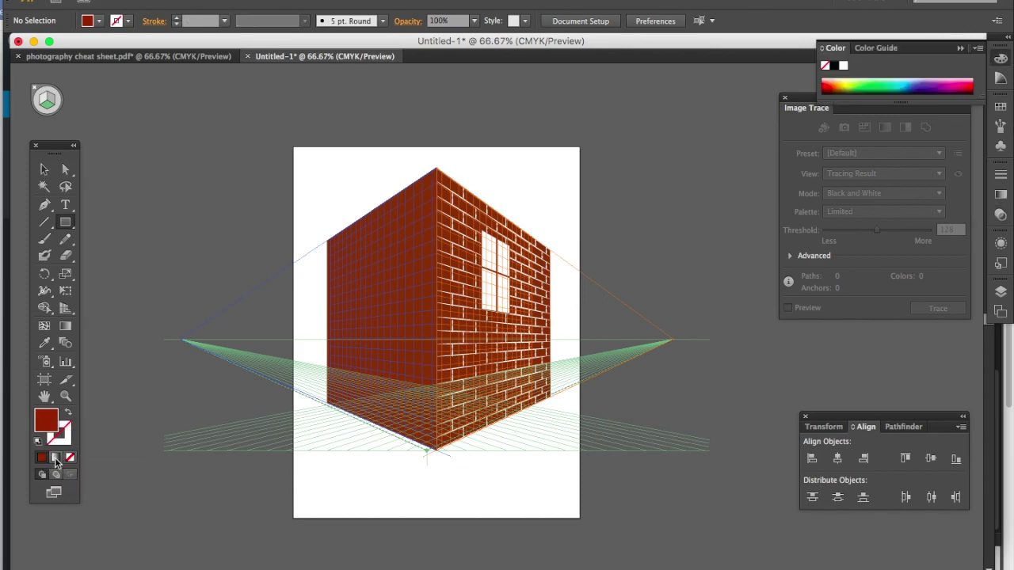
left_click(56, 458)
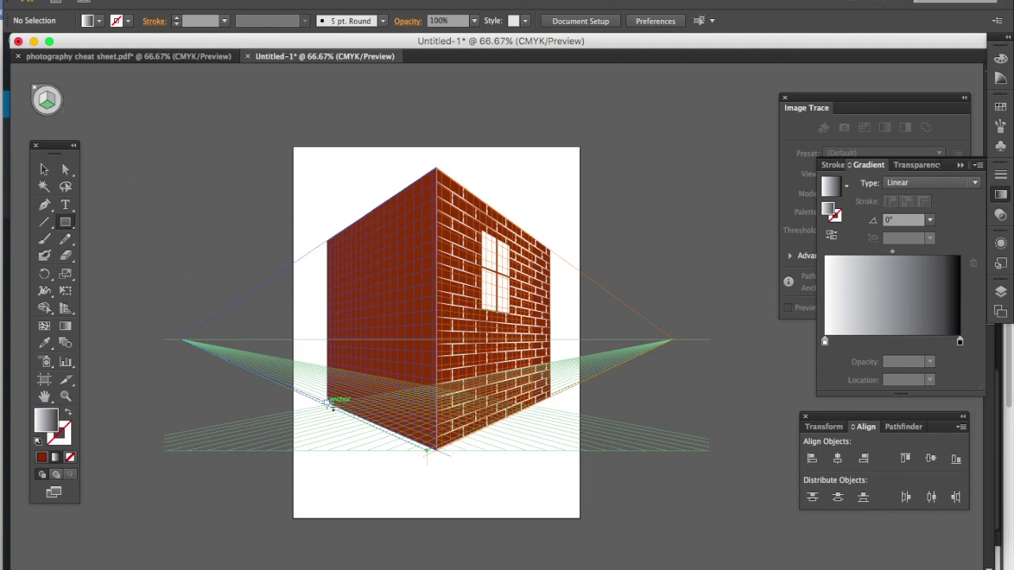
left_click_drag(328, 401, 232, 544)
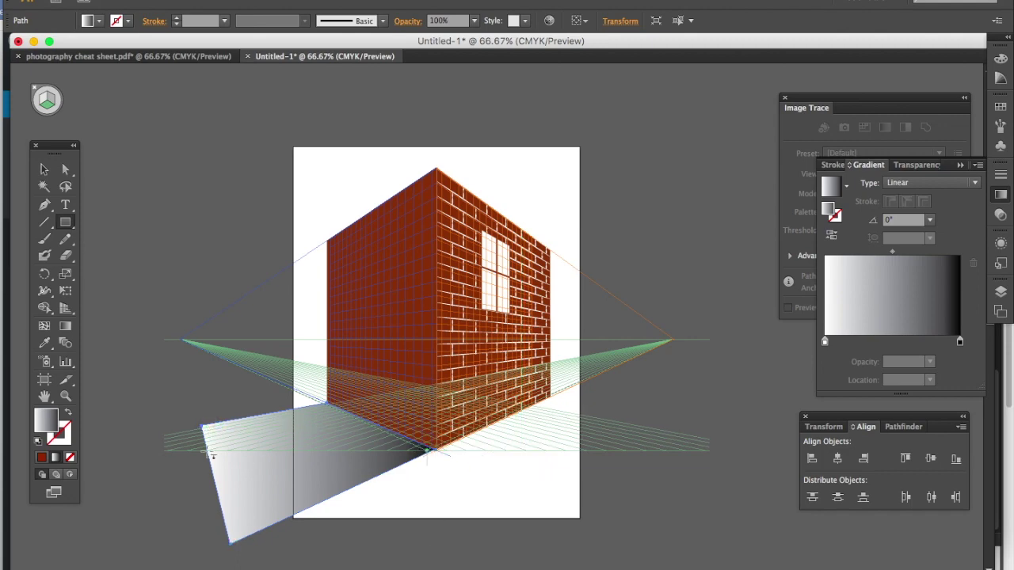
left_click_drag(115, 367, 95, 317)
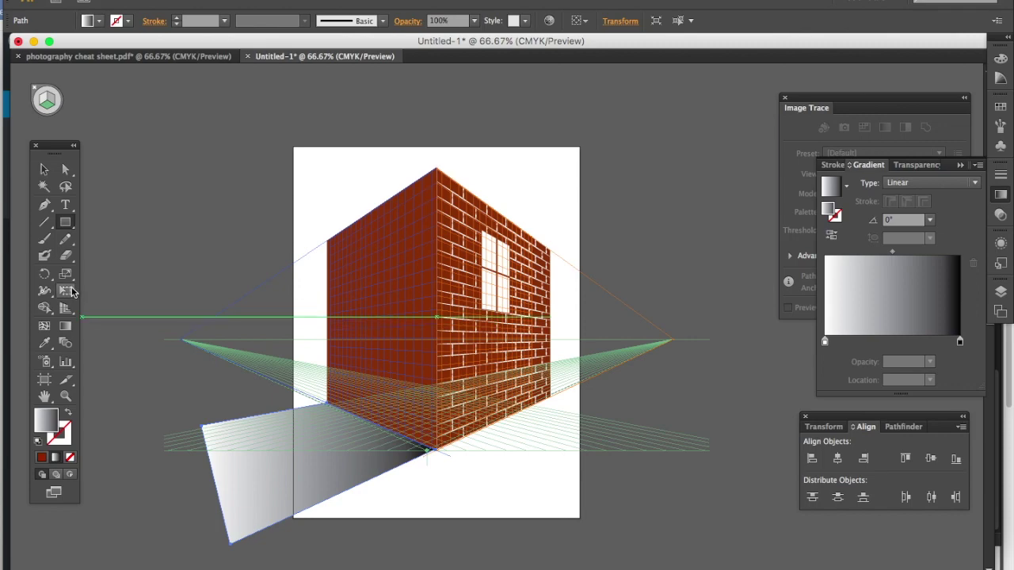
Angle the shadow's gradient at 43.4° toward the cube's base, shifting the midpoint toward the start.
left_click(64, 326)
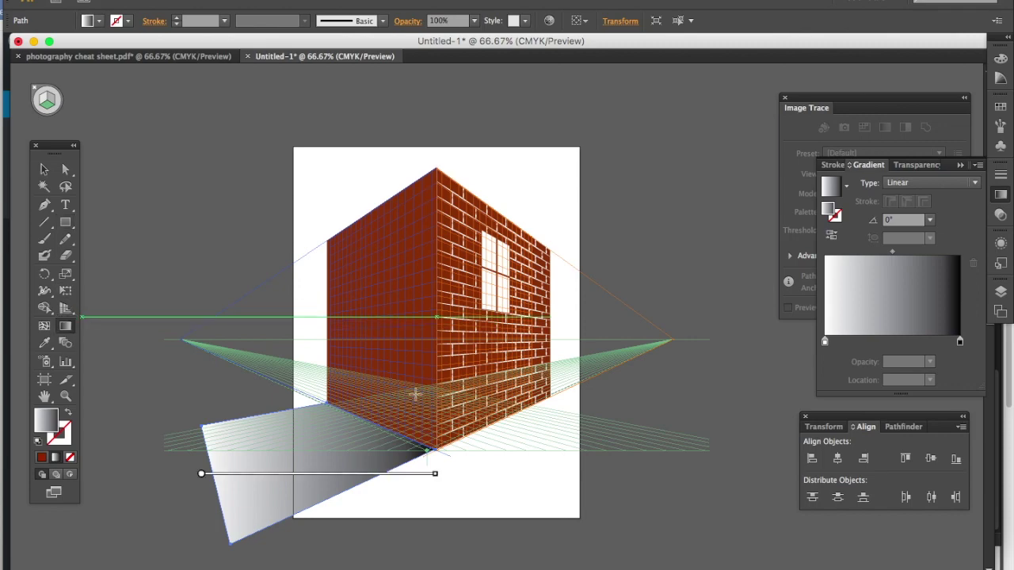
left_click_drag(199, 492, 369, 414)
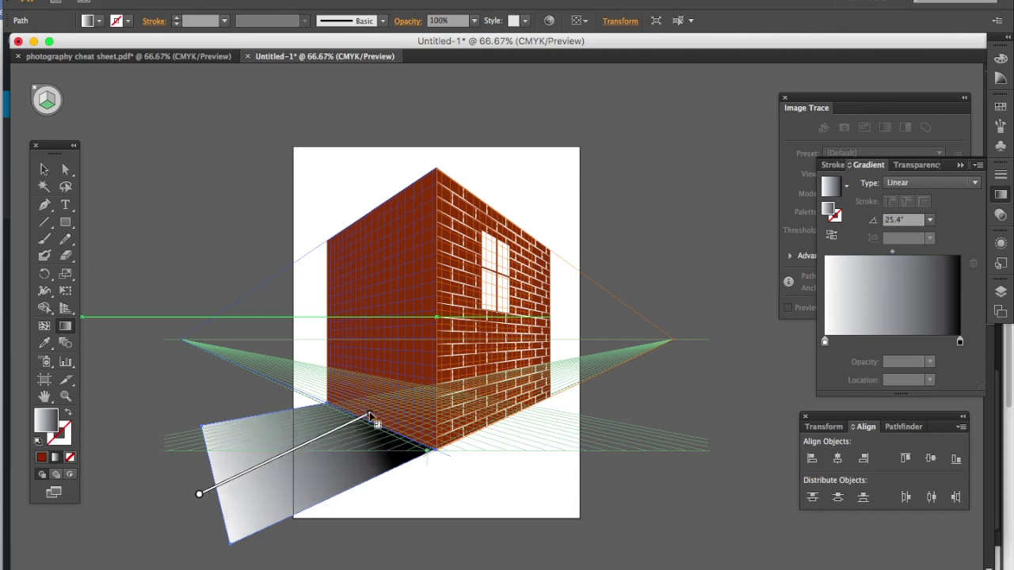
mouse_move(212, 537)
left_mouse_down()
mouse_move(412, 357)
mouse_move(347, 413)
left_mouse_up()
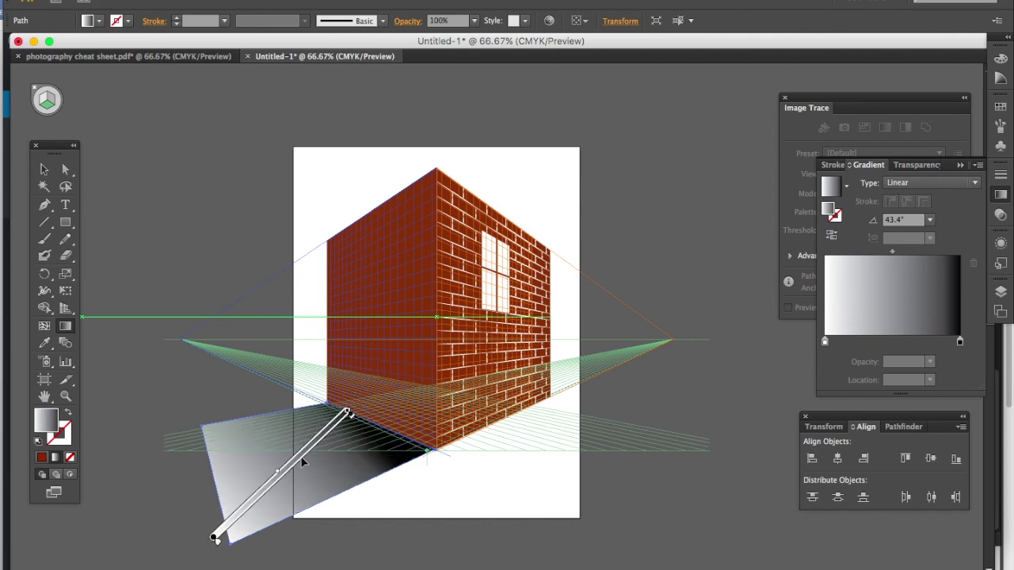
left_click_drag(279, 475, 233, 513)
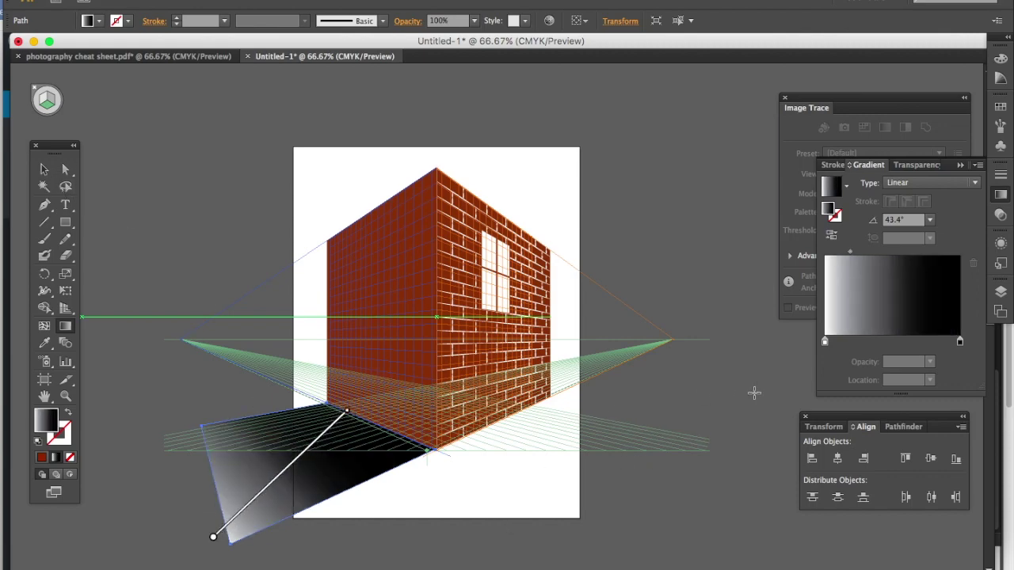
Select the floor shadow and try 60% opacity in the Transparency panel.
left_click(44, 169)
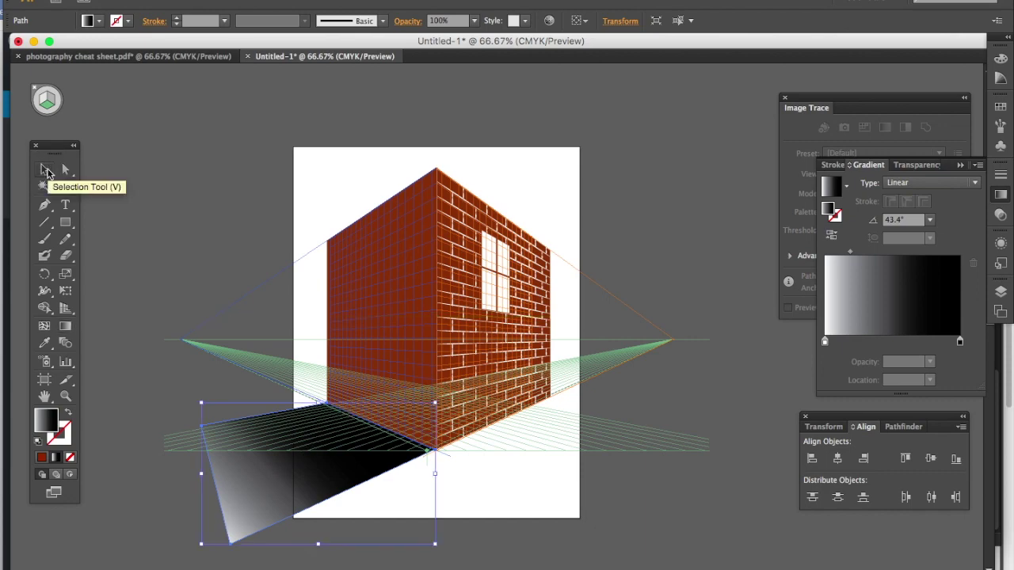
left_click(732, 403)
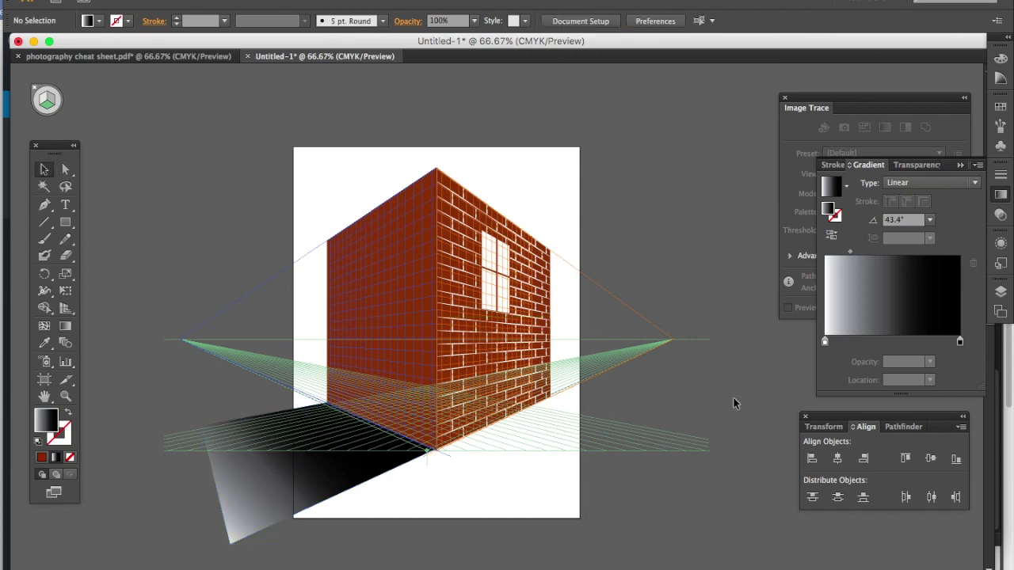
left_click(994, 213)
left_click(980, 190)
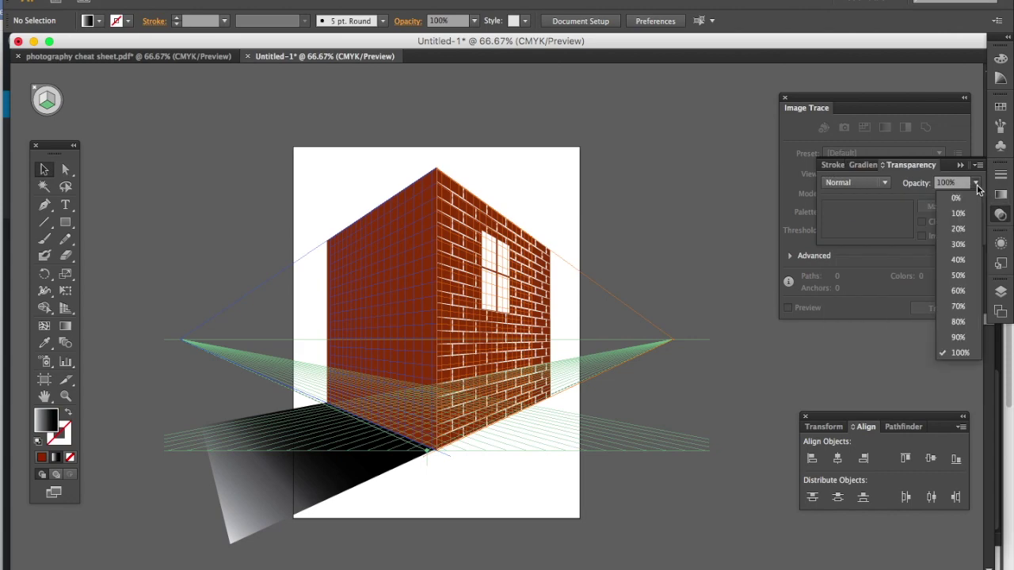
left_click(963, 292)
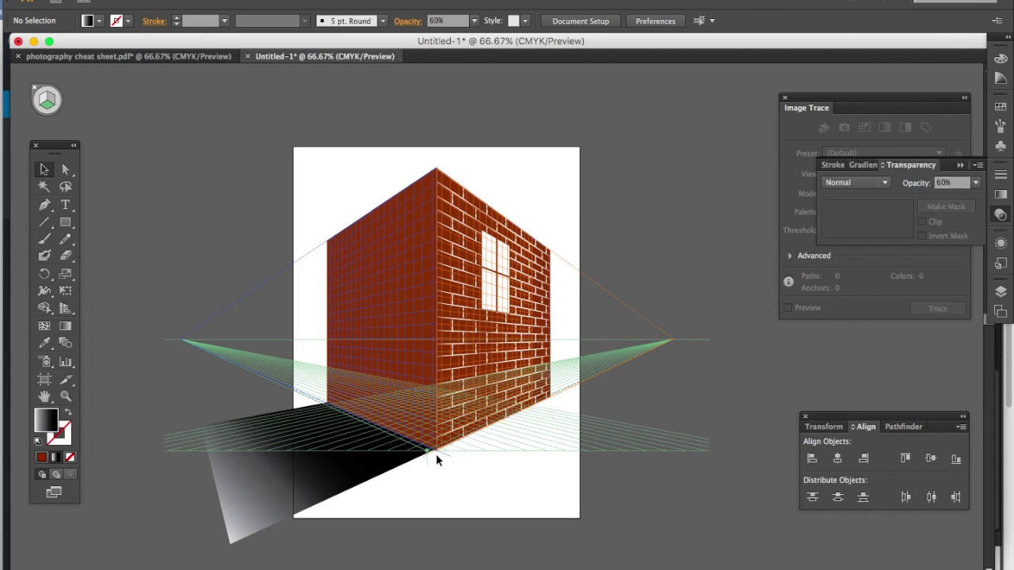
left_click(321, 481)
left_click(976, 182)
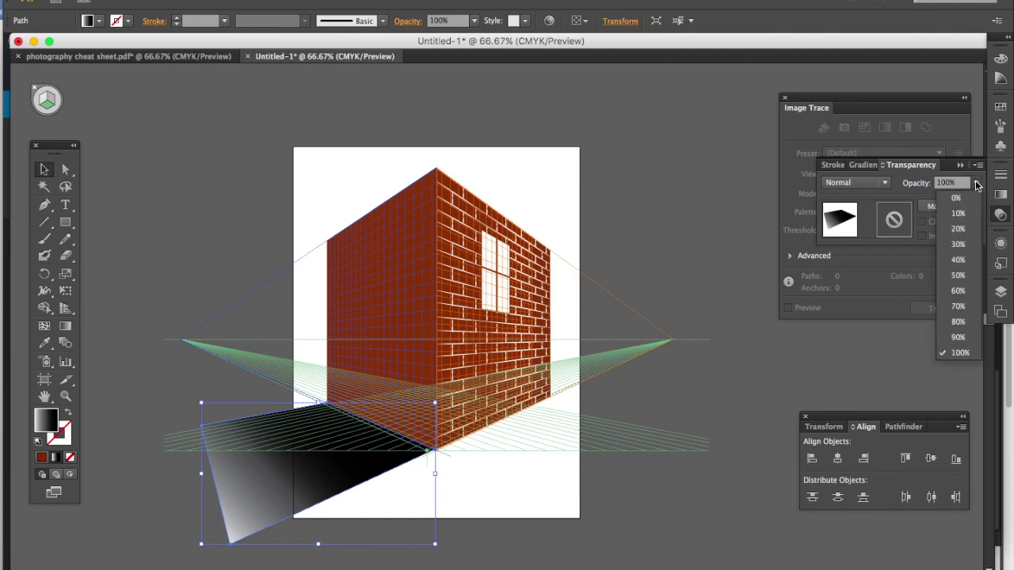
left_click(957, 291)
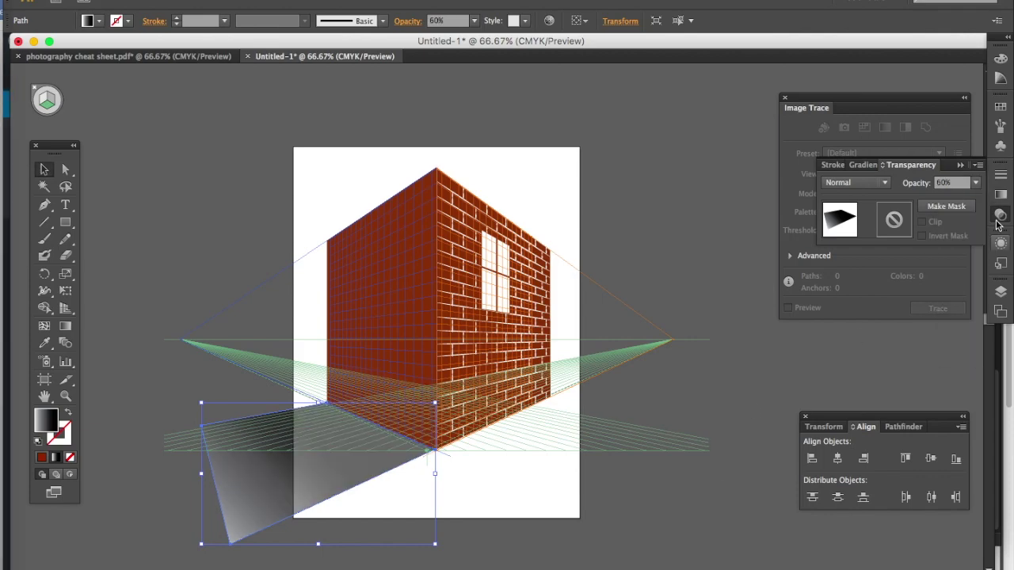
Raise the shadow's opacity to 80%, then deselect it and hide the perspective grid.
left_click(975, 182)
left_click(958, 321)
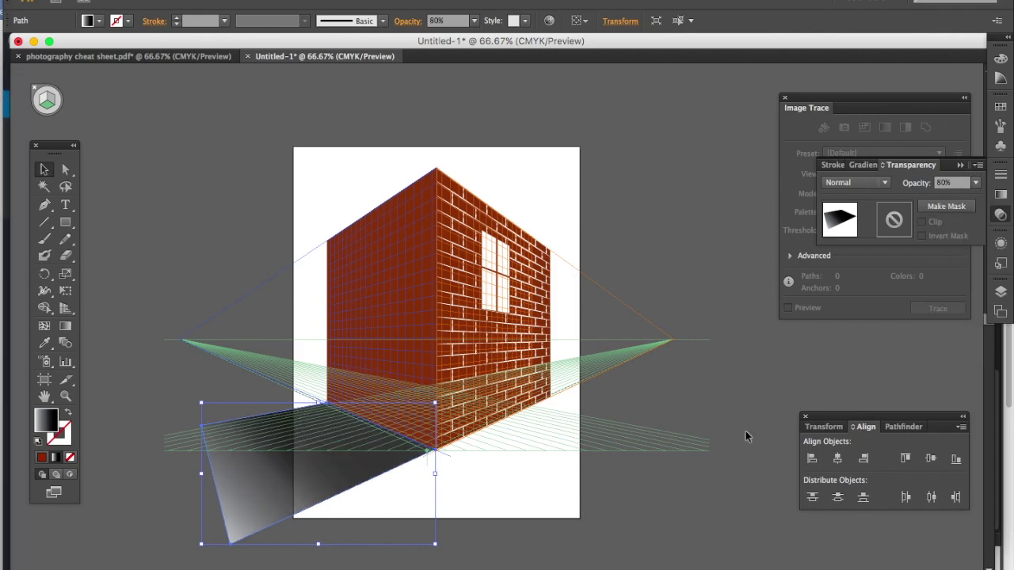
left_click(746, 432)
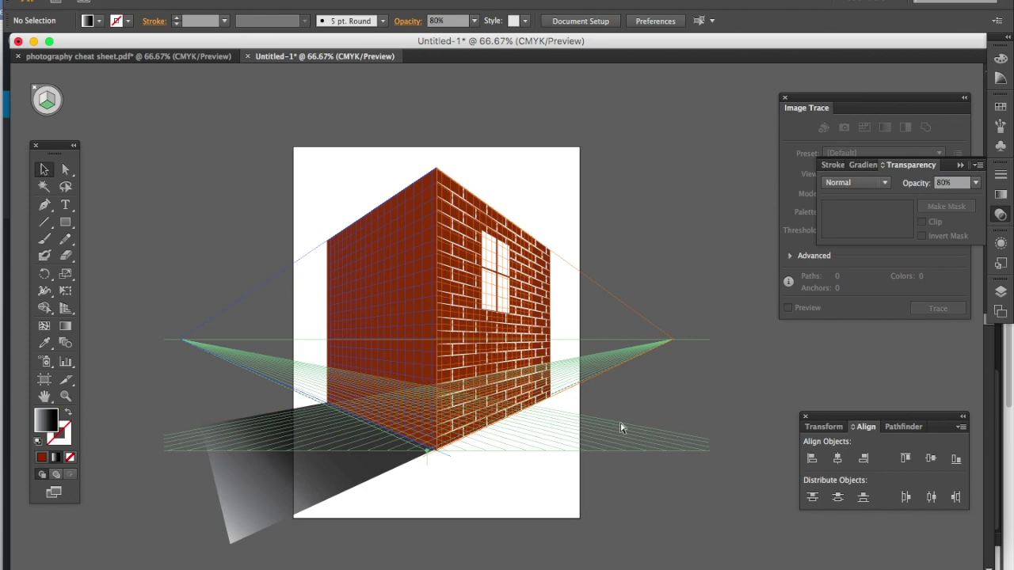
key("super+shift+i")
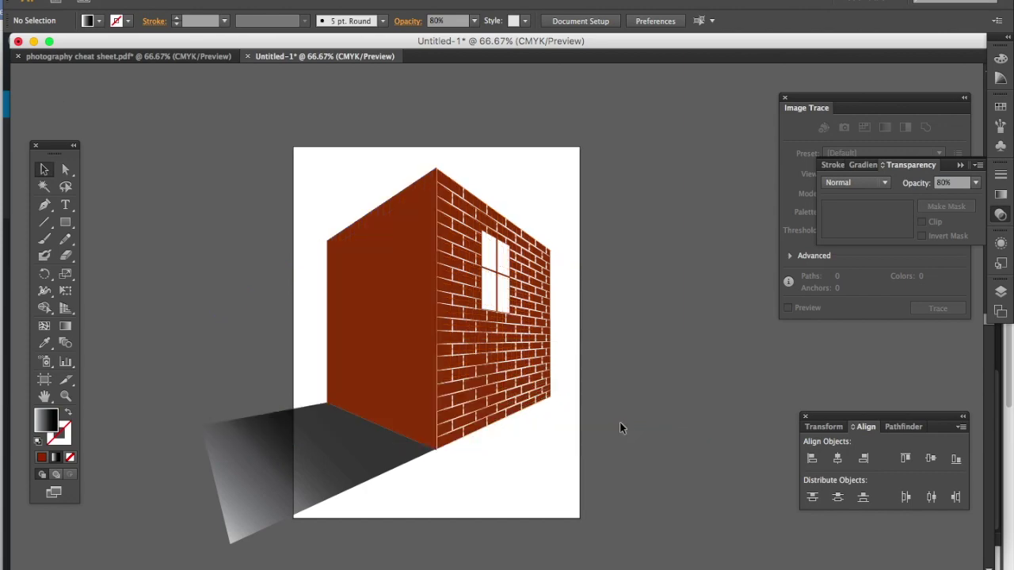